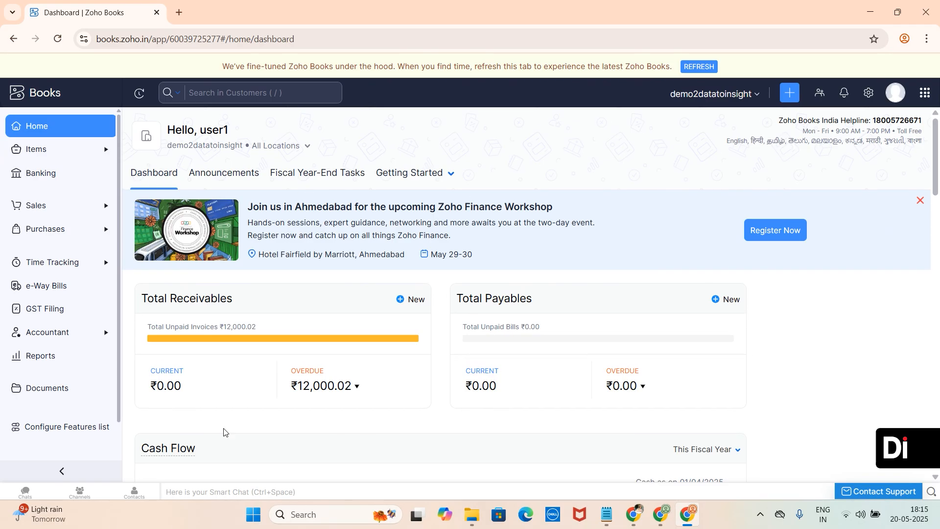
- Start a new budget from the Accountant's Budgets section
{"action": "left_click", "coordinate": [83, 342]}
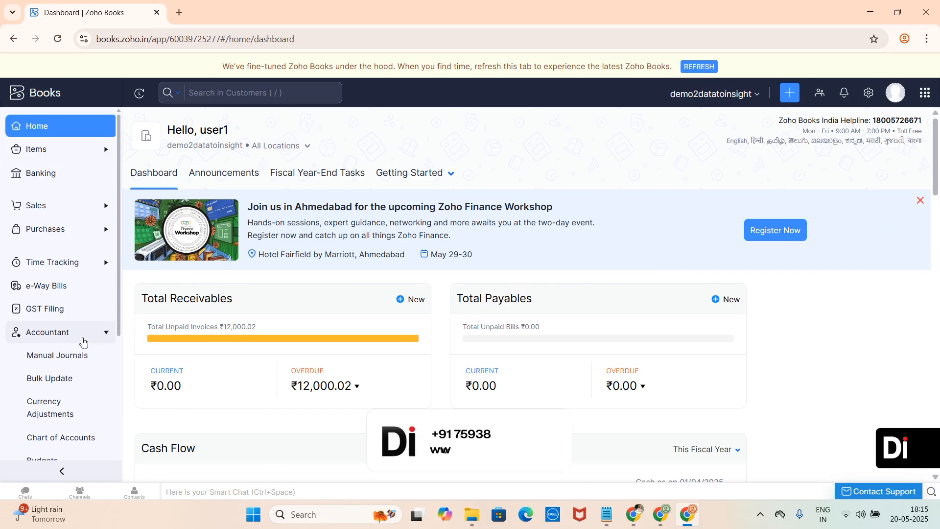
{"action": "scroll", "coordinate": [83, 342], "scroll_direction": "down", "scroll_amount": 1}
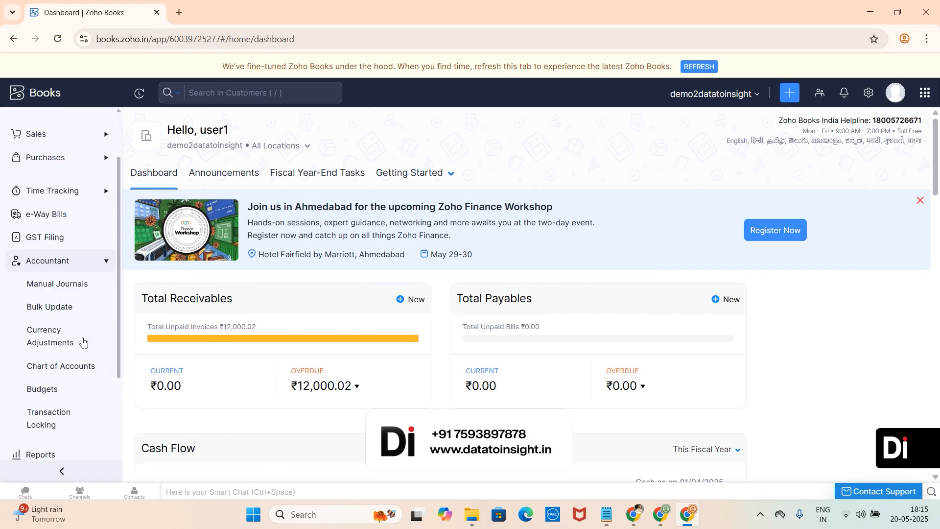
{"action": "left_click", "coordinate": [62, 397]}
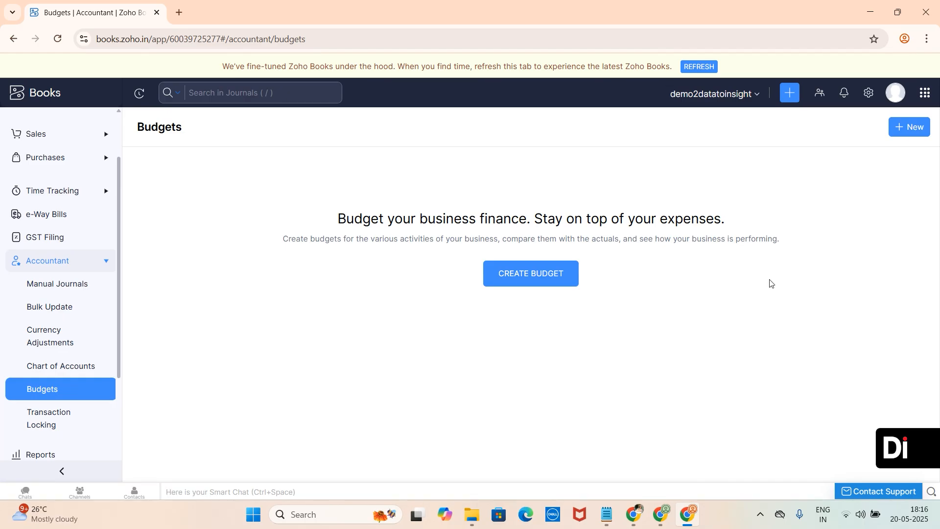
{"action": "left_click", "coordinate": [904, 125]}
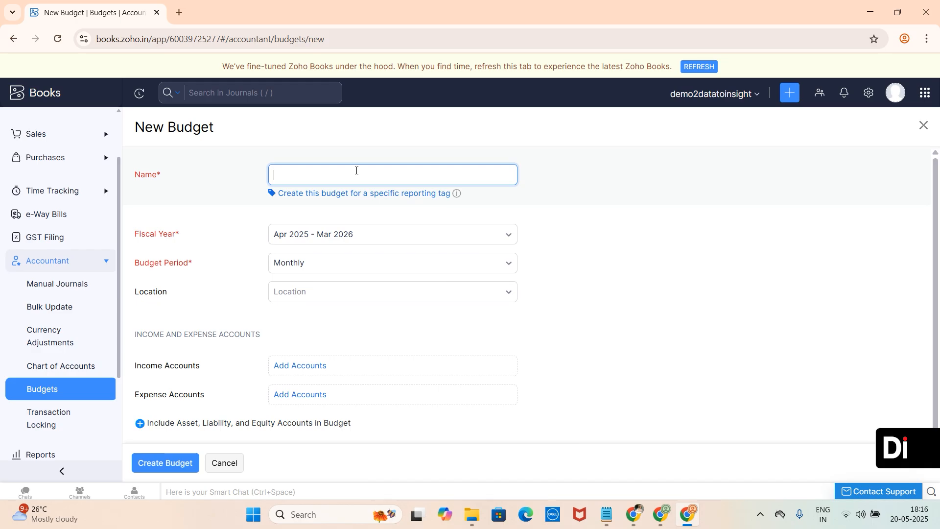
- Name the budget Sales target with fiscal year Apr 2025 - Mar 2026 and a Monthly budget period
{"action": "type", "text": "Sales target"}
{"action": "left_click", "coordinate": [350, 238]}
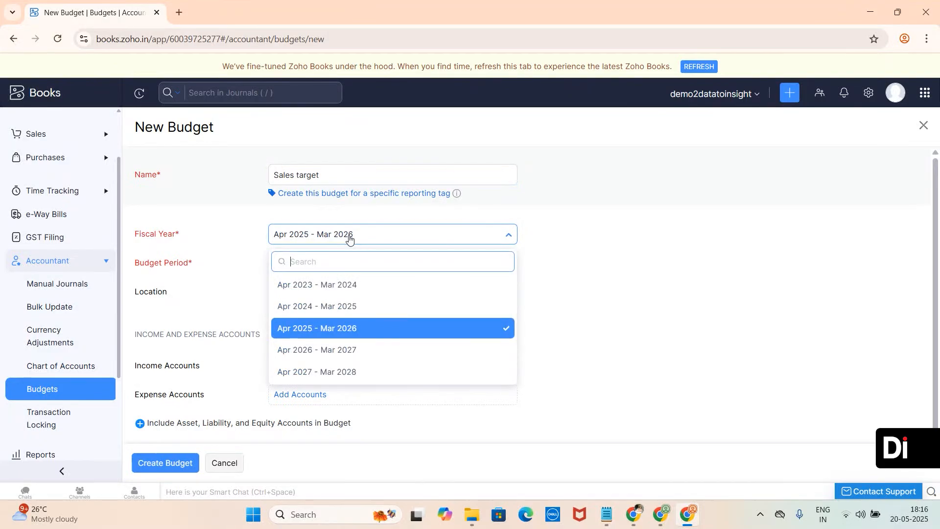
{"action": "left_click", "coordinate": [330, 330]}
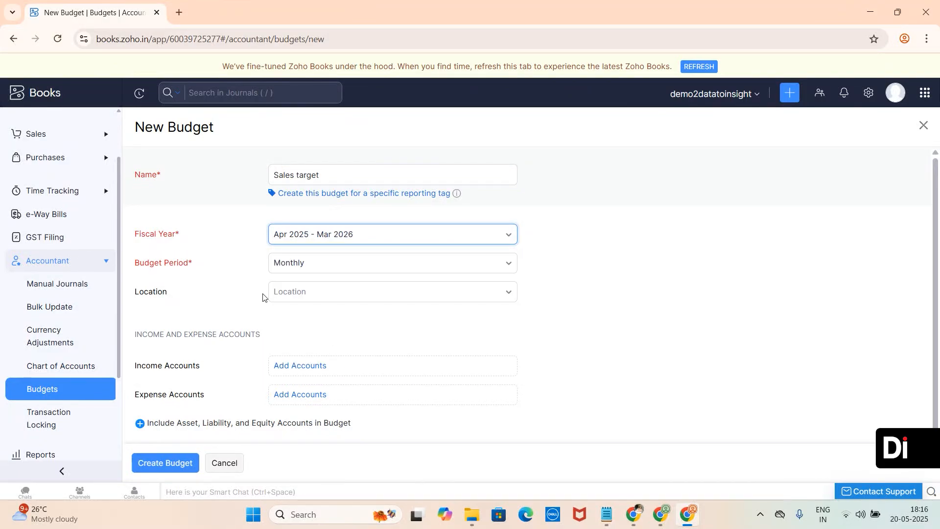
{"action": "left_click", "coordinate": [299, 273]}
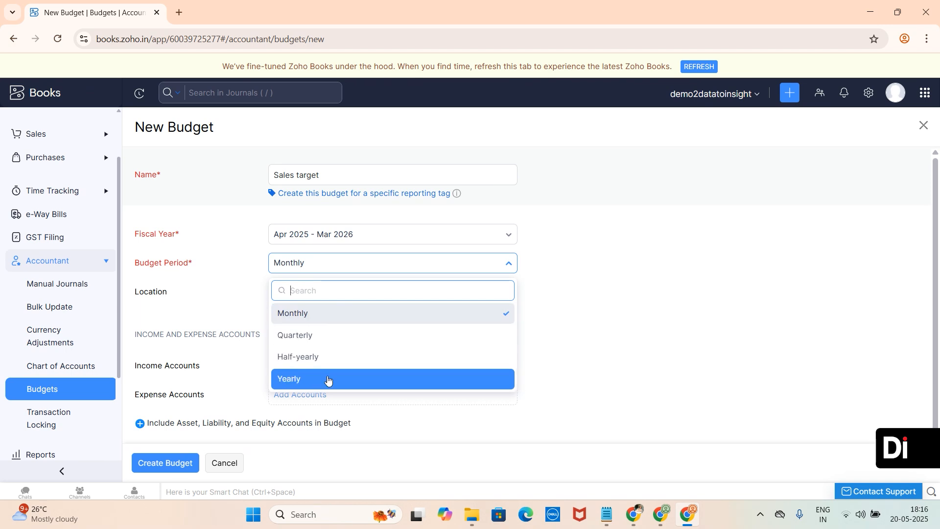
{"action": "left_click", "coordinate": [599, 352]}
- Add Sales and General Income as the budget's income accounts
{"action": "scroll", "coordinate": [426, 356], "scroll_direction": "down", "scroll_amount": 1}
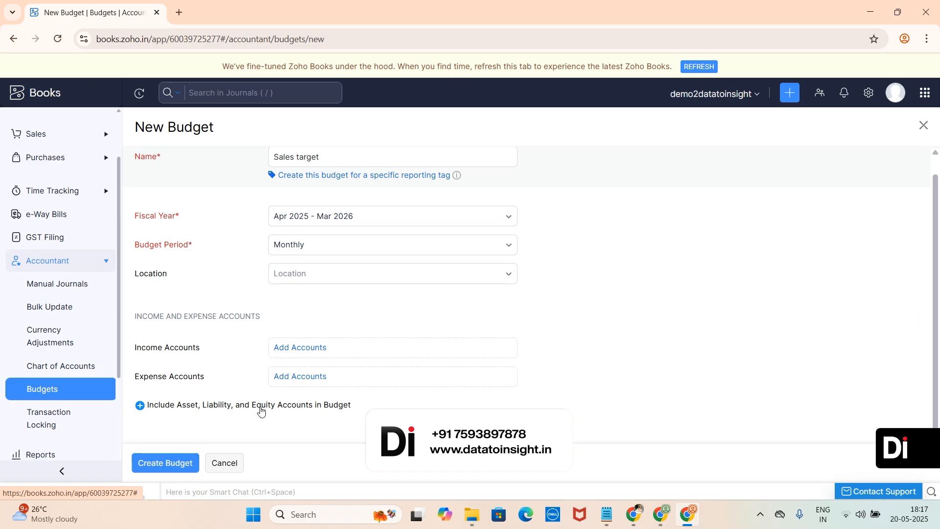
{"action": "left_click", "coordinate": [309, 349]}
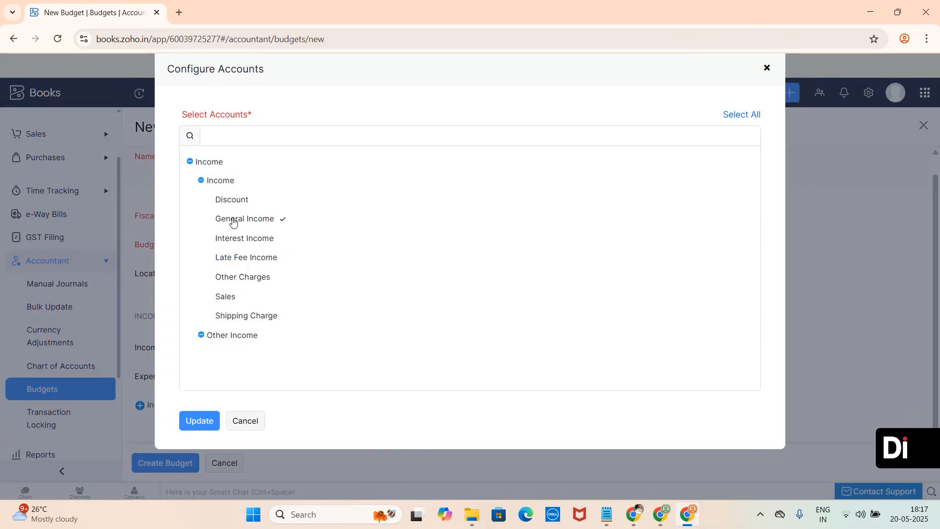
{"action": "left_click", "coordinate": [231, 294]}
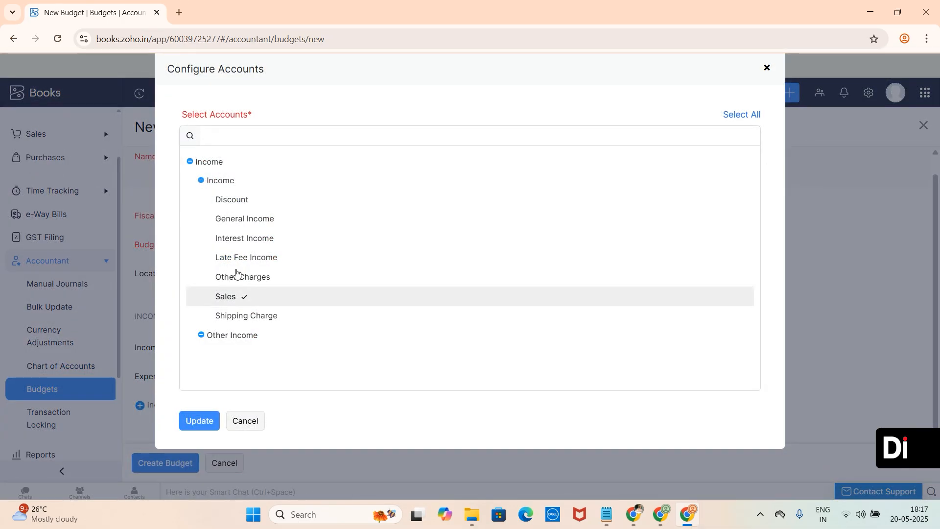
{"action": "left_click", "coordinate": [242, 218]}
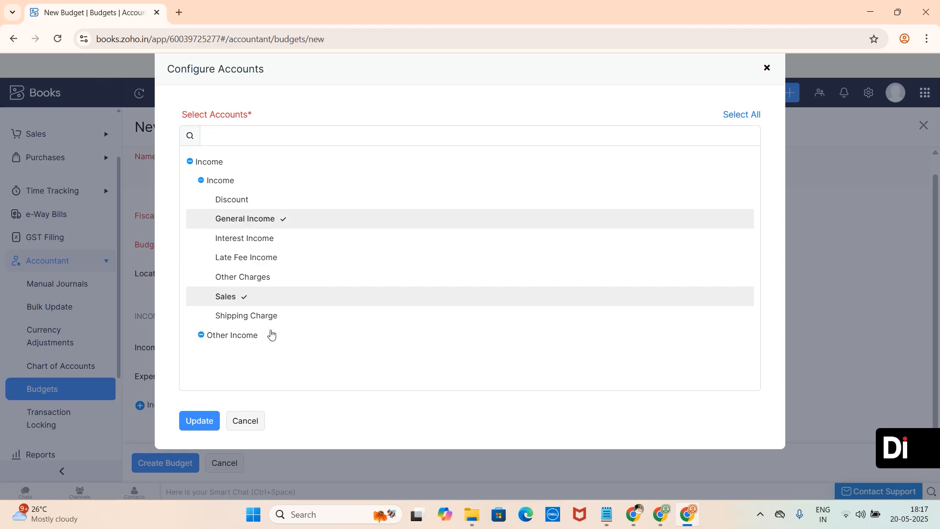
{"action": "left_click", "coordinate": [203, 424]}
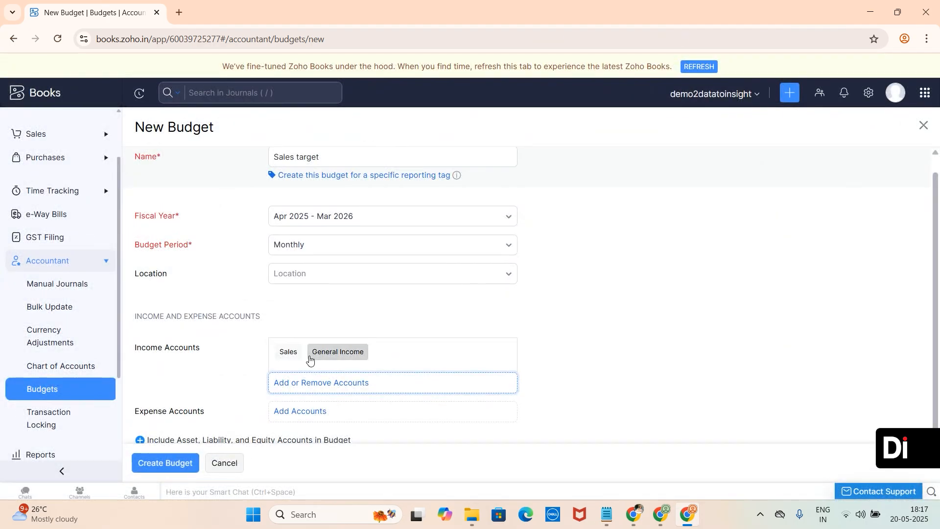
- Add Cost of Goods Sold, Advertising And Marketing, Consultant Expense and Bank Fees and Charges as expense accounts
{"action": "scroll", "coordinate": [311, 361], "scroll_direction": "down", "scroll_amount": 1}
{"action": "left_click", "coordinate": [315, 376]}
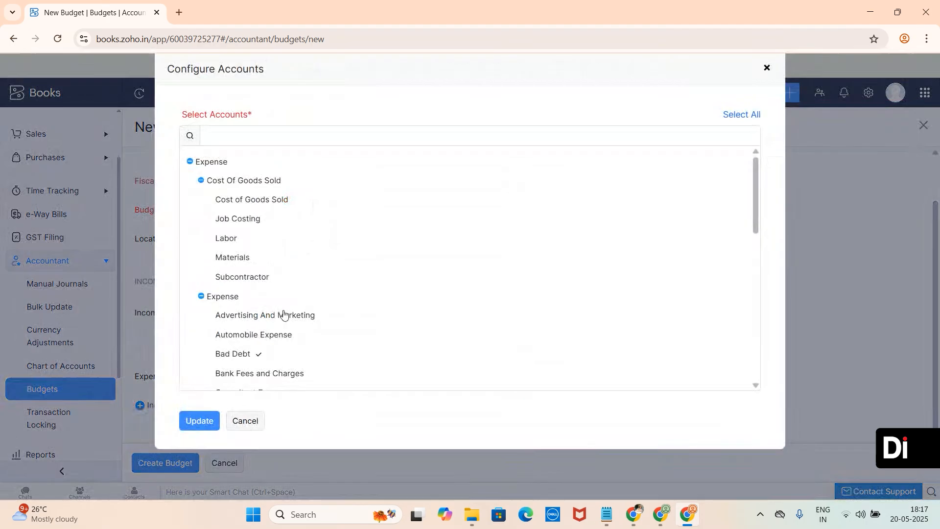
{"action": "left_click", "coordinate": [247, 200]}
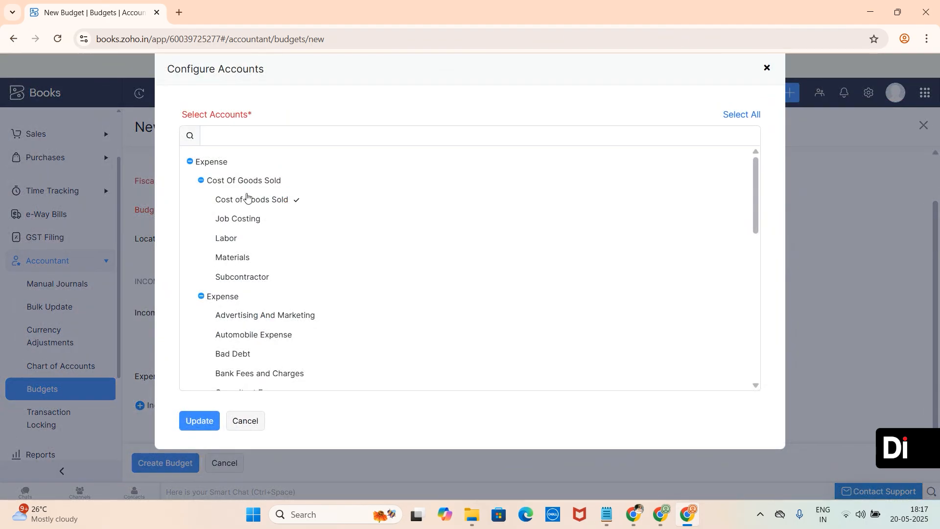
{"action": "left_click", "coordinate": [273, 315]}
{"action": "scroll", "coordinate": [272, 315], "scroll_direction": "down", "scroll_amount": 2}
{"action": "left_click", "coordinate": [305, 317]}
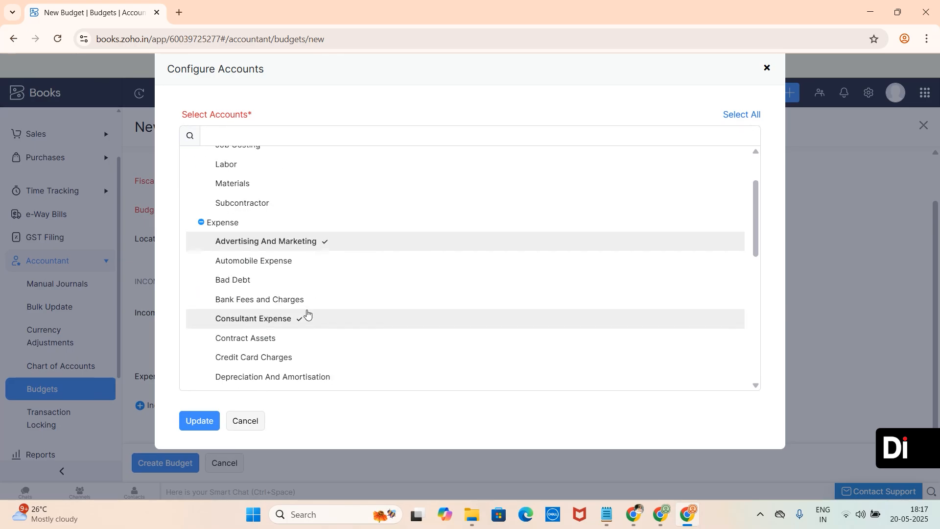
{"action": "left_click", "coordinate": [300, 307]}
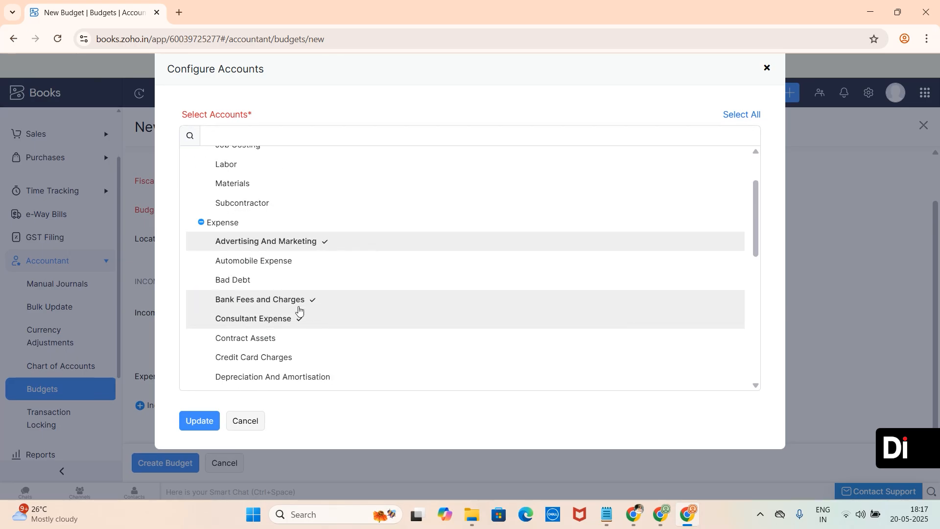
{"action": "left_click", "coordinate": [208, 428]}
- Add Other Charges to the budget's income accounts
{"action": "scroll", "coordinate": [376, 374], "scroll_direction": "down", "scroll_amount": 1}
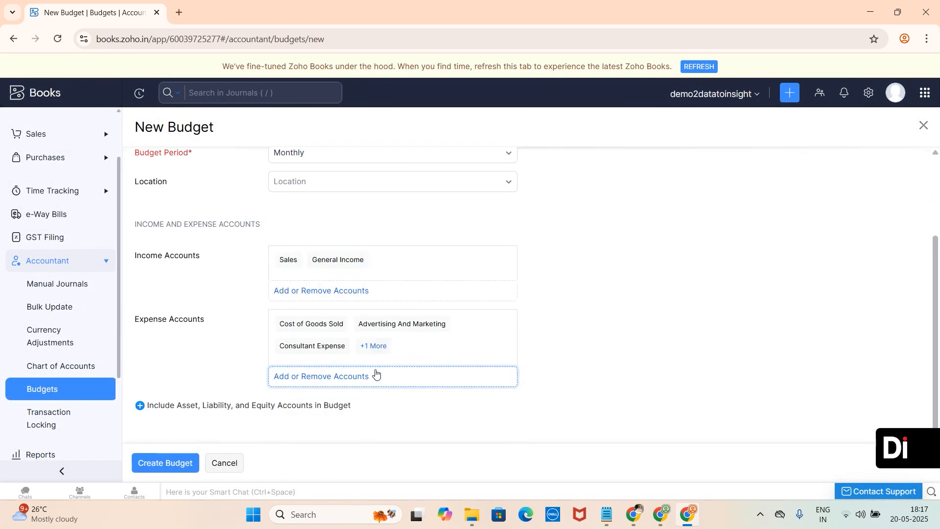
{"action": "left_click", "coordinate": [310, 293]}
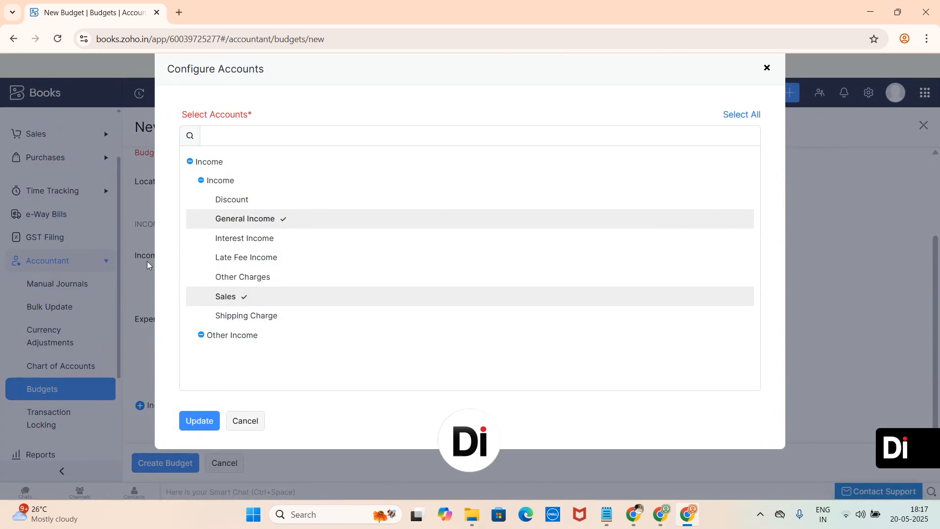
{"action": "left_click", "coordinate": [294, 243]}
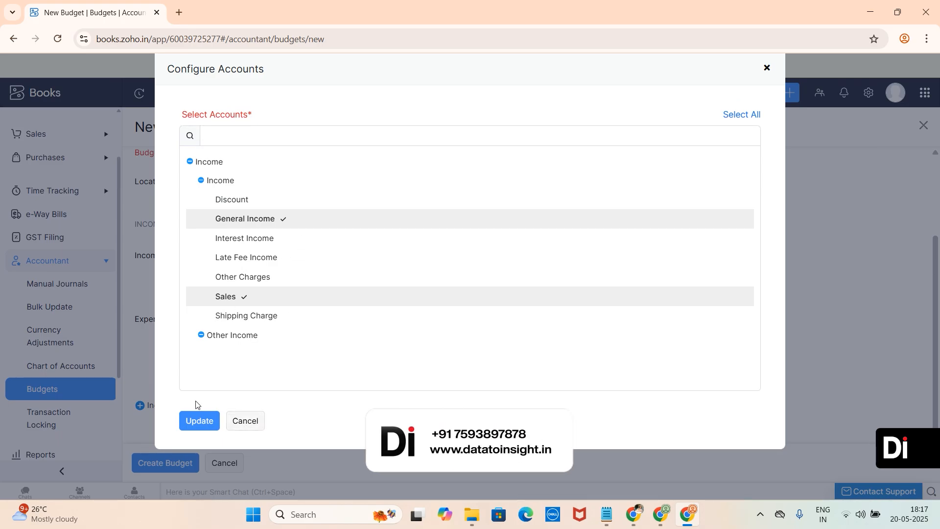
{"action": "left_click", "coordinate": [242, 280]}
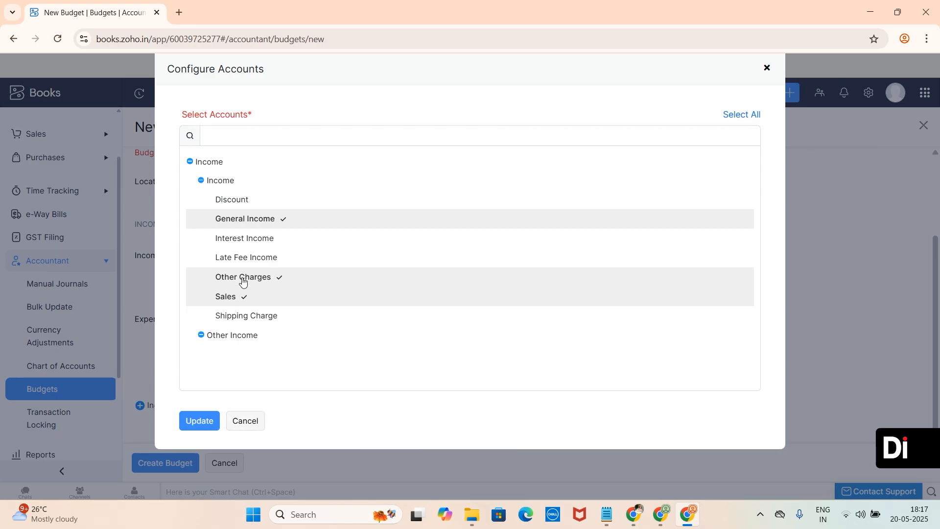
{"action": "left_click", "coordinate": [200, 425]}
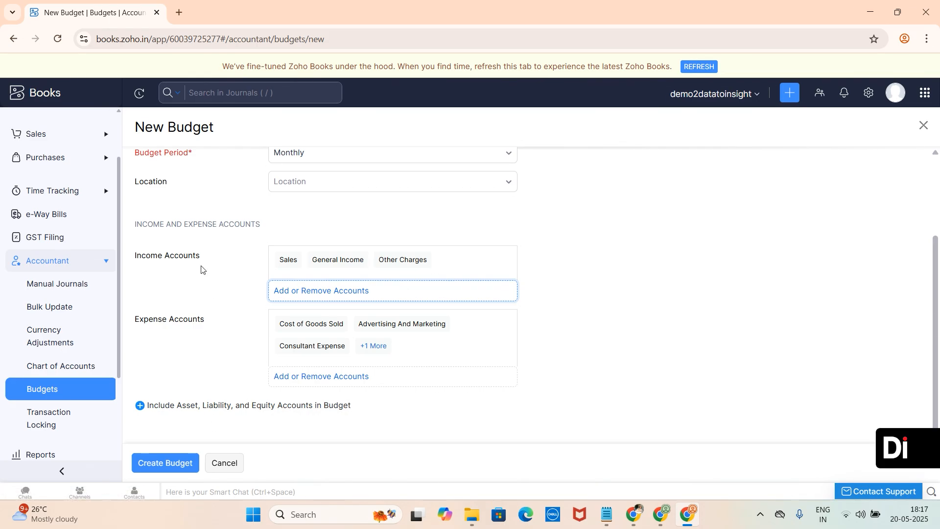
- Include asset, liability and equity accounts and add Accounts Payable as a liability account
{"action": "left_click", "coordinate": [210, 406]}
{"action": "scroll", "coordinate": [211, 409], "scroll_direction": "down", "scroll_amount": 2}
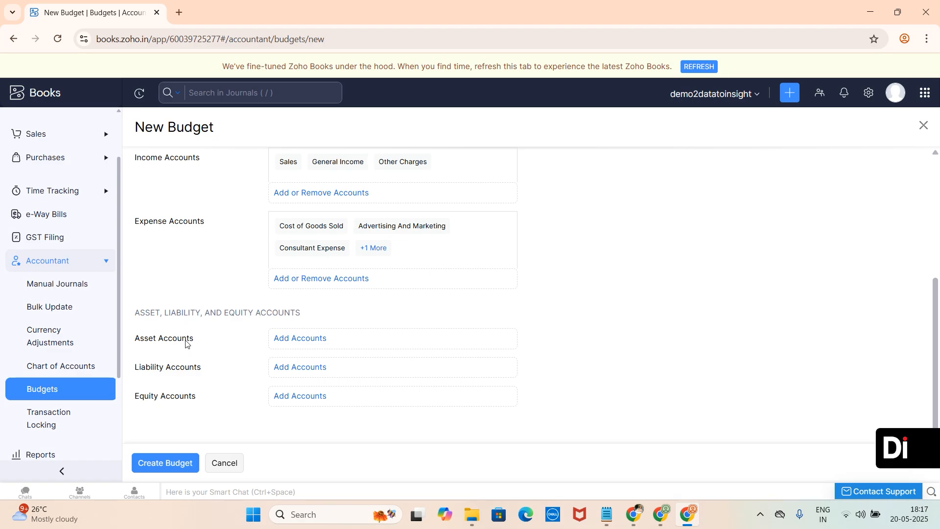
{"action": "left_click", "coordinate": [304, 368]}
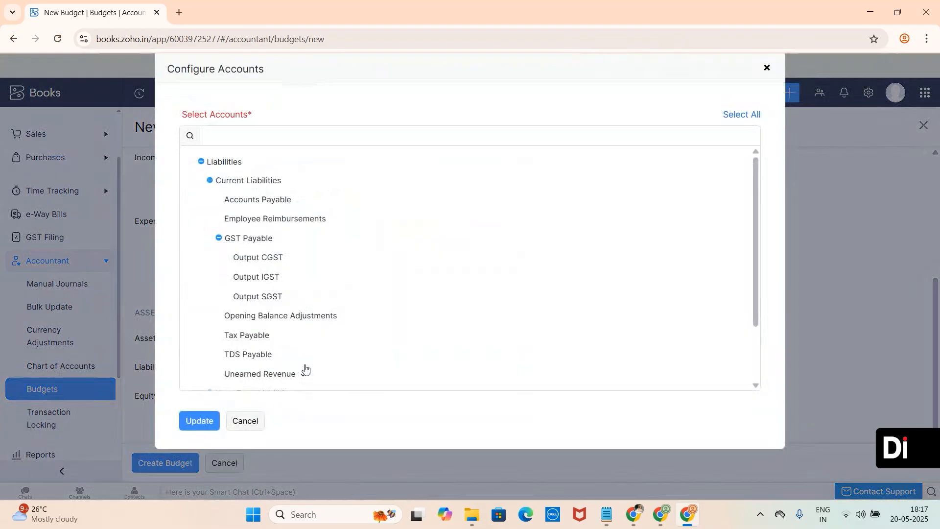
{"action": "scroll", "coordinate": [298, 327], "scroll_direction": "down", "scroll_amount": 3}
{"action": "scroll", "coordinate": [298, 328], "scroll_direction": "up", "scroll_amount": 3}
{"action": "left_click", "coordinate": [257, 200]}
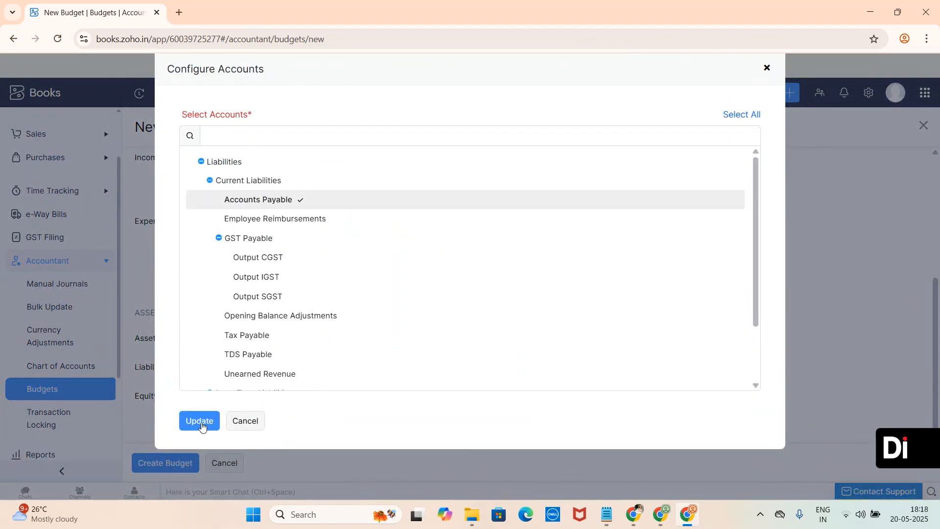
{"action": "left_click", "coordinate": [200, 424]}
- Create the budget with the selected accounts
{"action": "scroll", "coordinate": [199, 391], "scroll_direction": "down", "scroll_amount": 1}
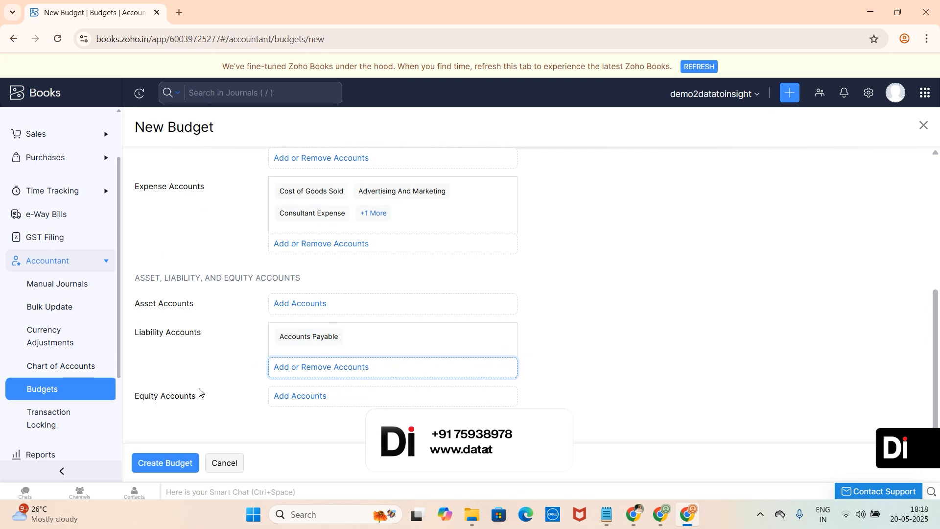
{"action": "left_click", "coordinate": [167, 464]}
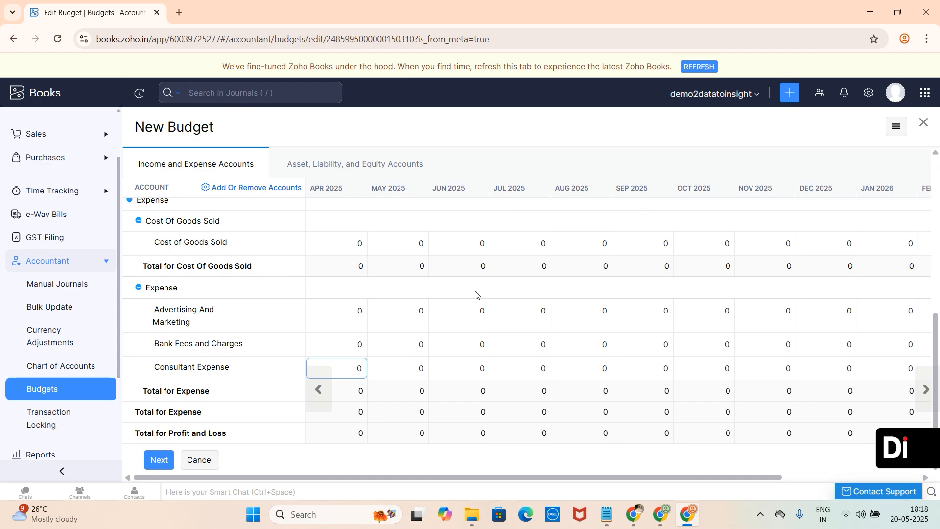
- Enter 25000 for General Income and 250000 for Sales in the Jun 2025 column
{"action": "scroll", "coordinate": [475, 294], "scroll_direction": "down", "scroll_amount": 1}
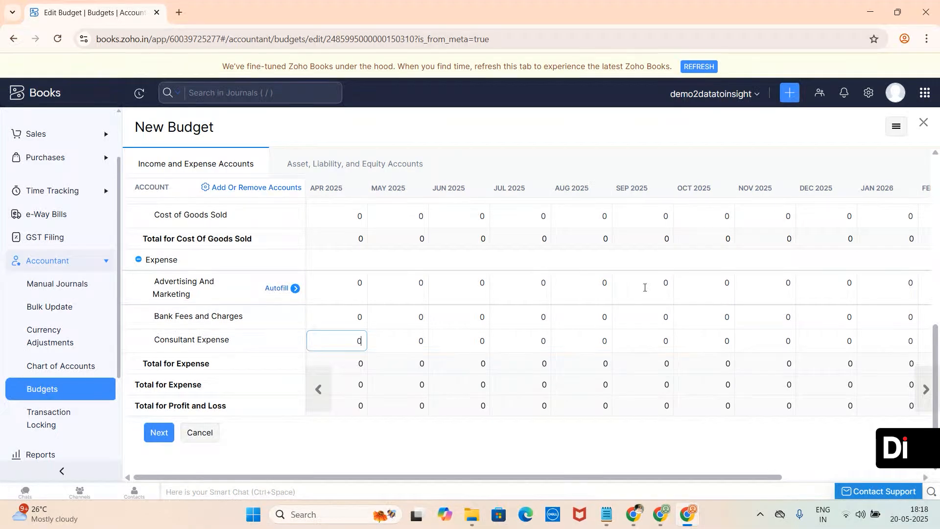
{"action": "scroll", "coordinate": [374, 254], "scroll_direction": "up", "scroll_amount": 5}
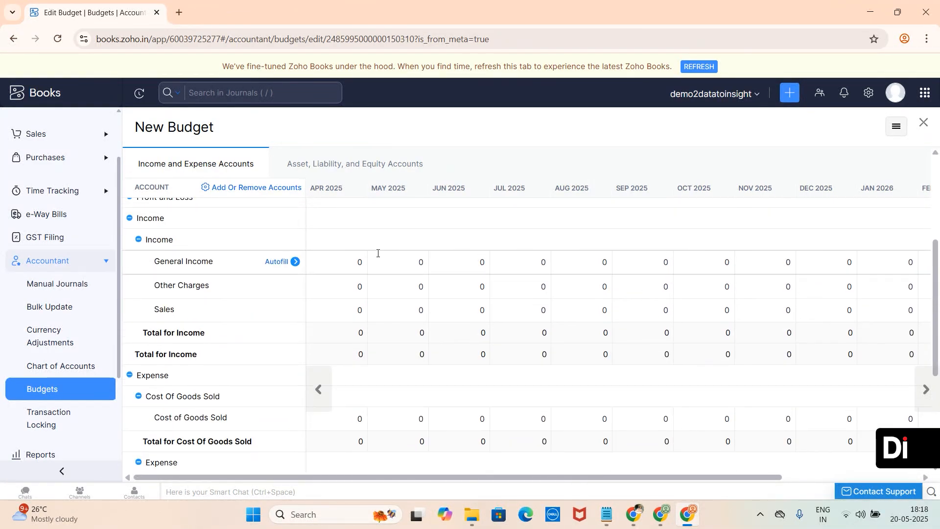
{"action": "left_click", "coordinate": [462, 261]}
{"action": "double_click", "coordinate": [481, 263]}
{"action": "type", "text": "25000"}
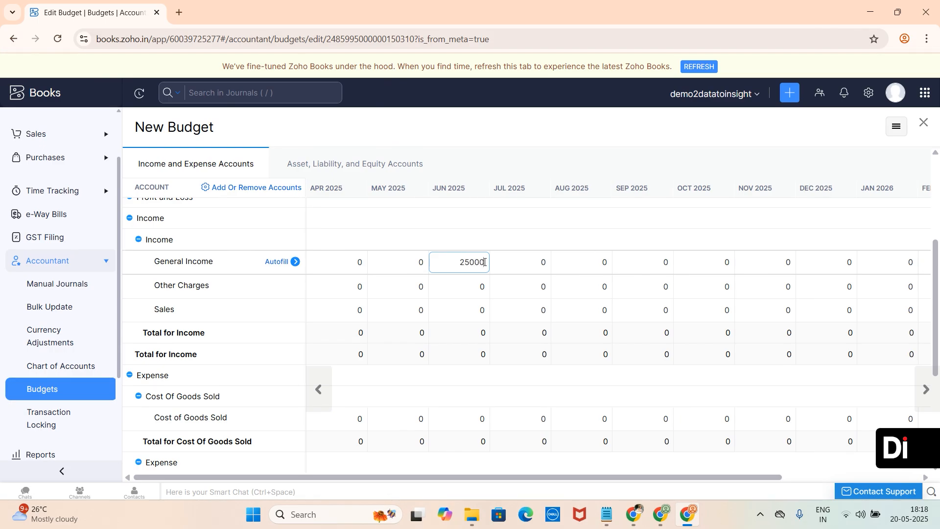
{"action": "double_click", "coordinate": [480, 310]}
{"action": "type", "text": "2"}
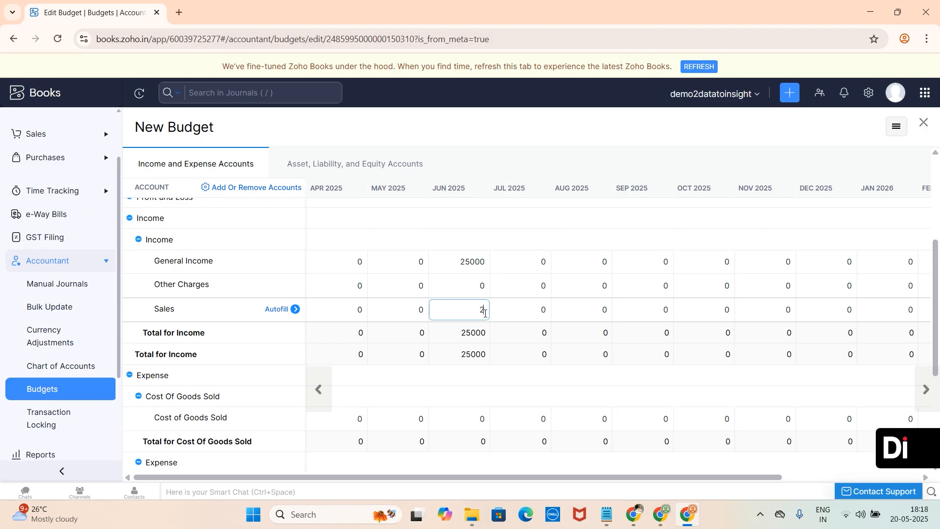
{"action": "type", "text": "50000"}
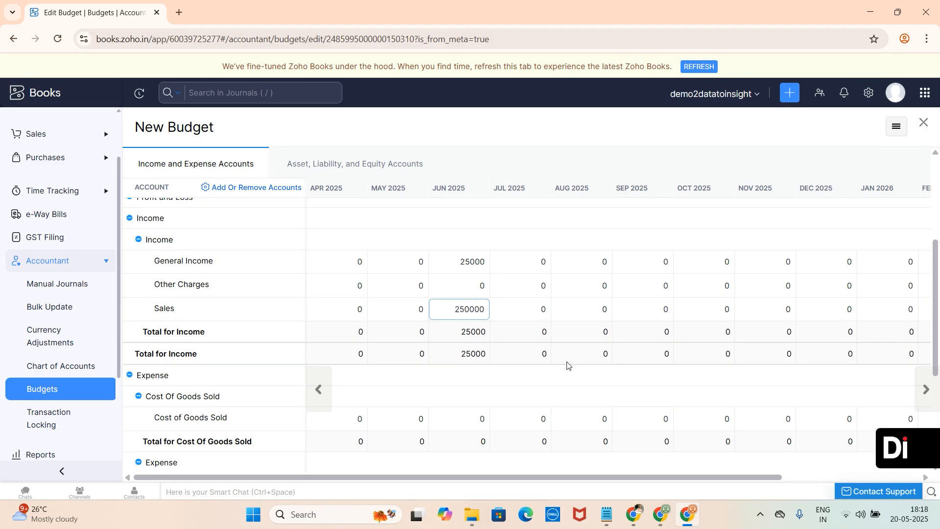
- Enter 190000 for Cost of Goods Sold and 50000 for Advertising And Marketing in Jun 2025
{"action": "scroll", "coordinate": [515, 334], "scroll_direction": "down", "scroll_amount": 3}
{"action": "double_click", "coordinate": [471, 294]}
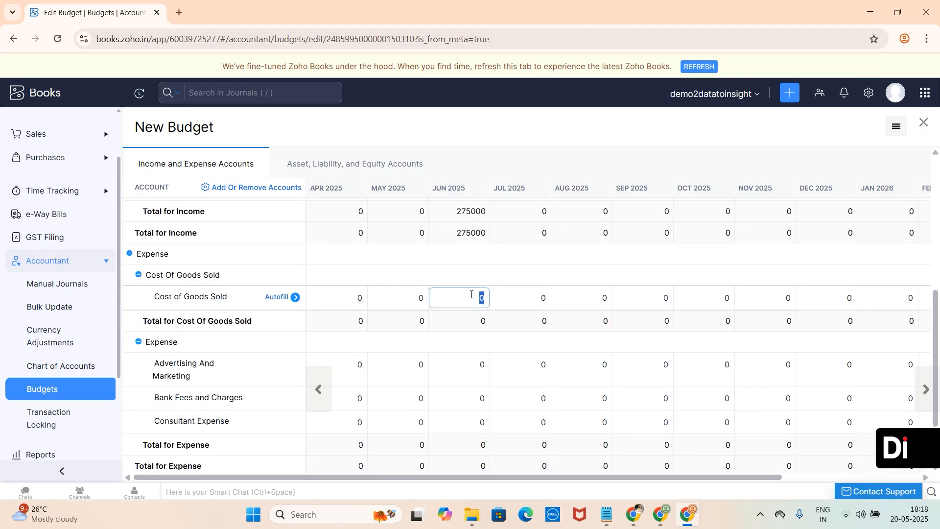
{"action": "type", "text": "190000"}
{"action": "scroll", "coordinate": [343, 342], "scroll_direction": "down", "scroll_amount": 2}
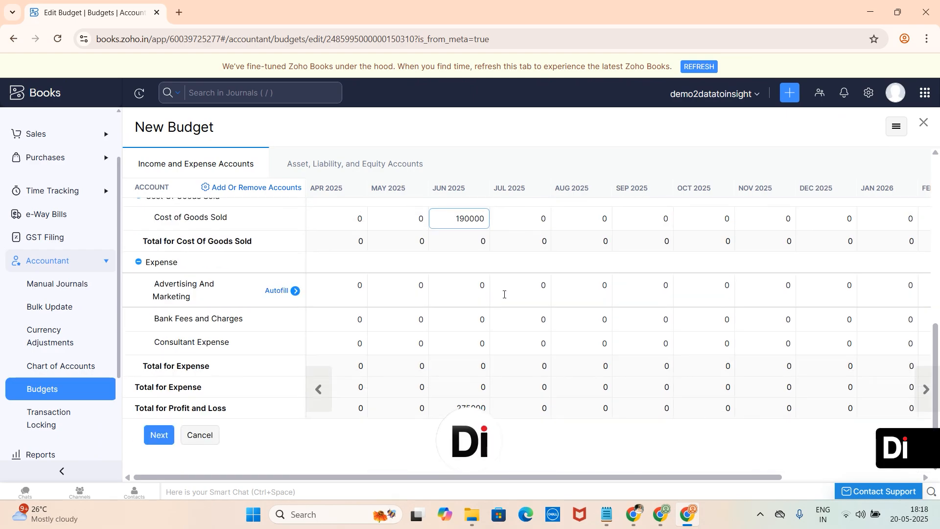
{"action": "double_click", "coordinate": [479, 288]}
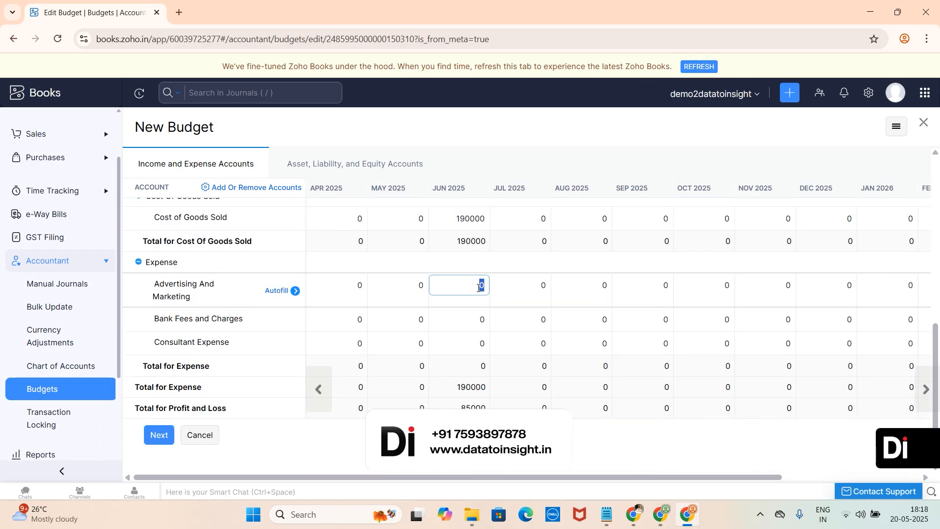
{"action": "type", "text": "50000"}
- Enter 52000 for Advertising And Marketing in the Jul 2025 column
{"action": "left_click", "coordinate": [535, 286]}
{"action": "double_click", "coordinate": [535, 286]}
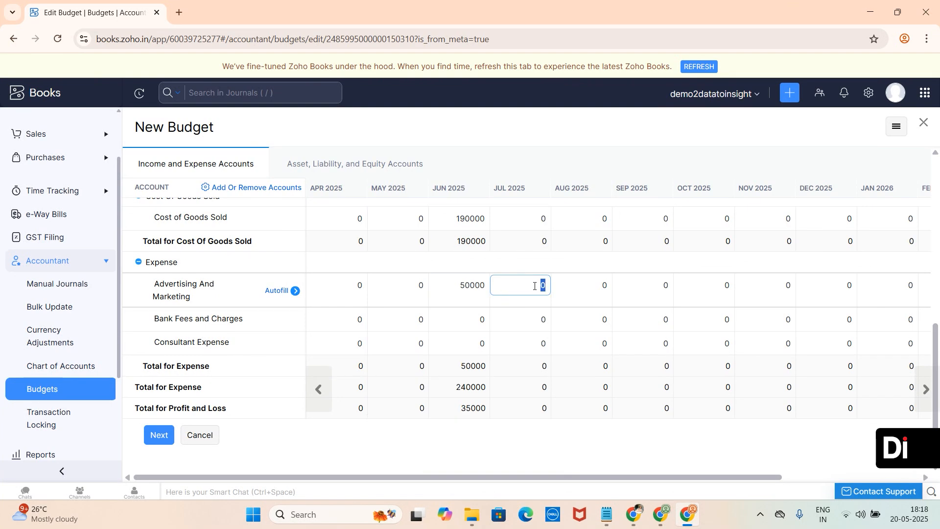
{"action": "key", "text": "BackSpace"}
{"action": "type", "text": "52000"}
- On the asset, liability and equity accounts, enter 500000 for Accounts Payable in Jun 2025
{"action": "left_click", "coordinate": [343, 163]}
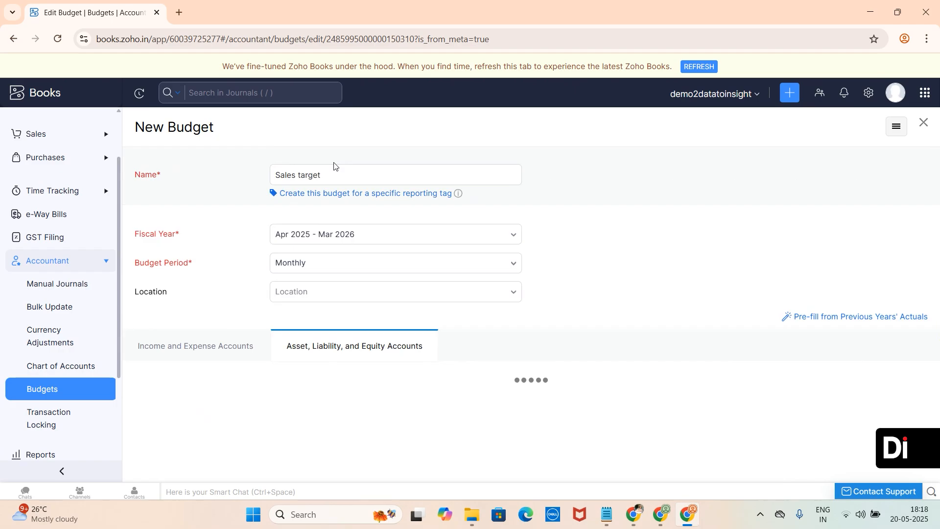
{"action": "left_click", "coordinate": [220, 164]}
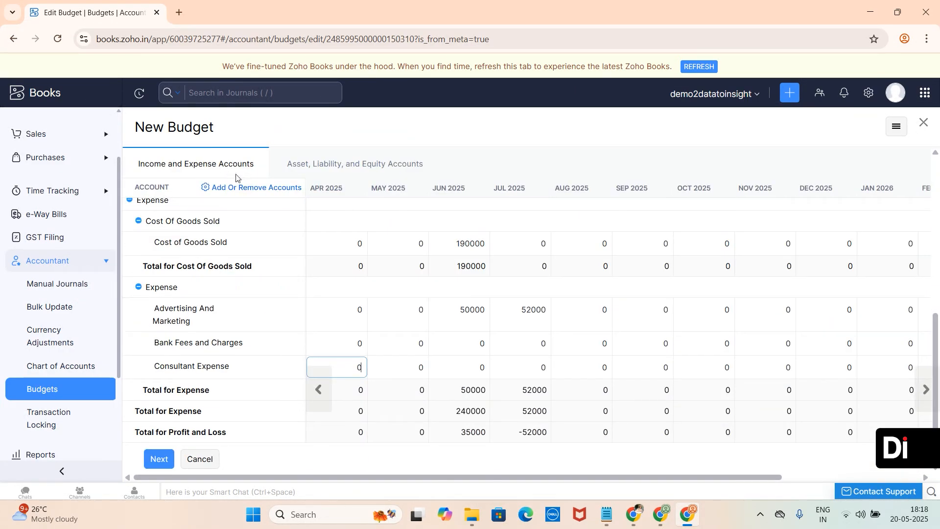
{"action": "left_click", "coordinate": [333, 158]}
{"action": "left_click", "coordinate": [343, 165]}
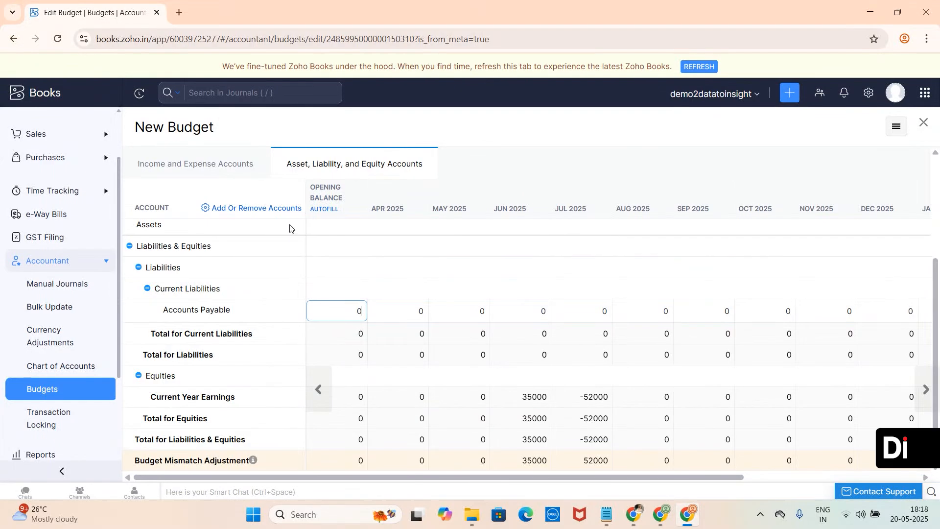
{"action": "scroll", "coordinate": [373, 287], "scroll_direction": "down", "scroll_amount": 1}
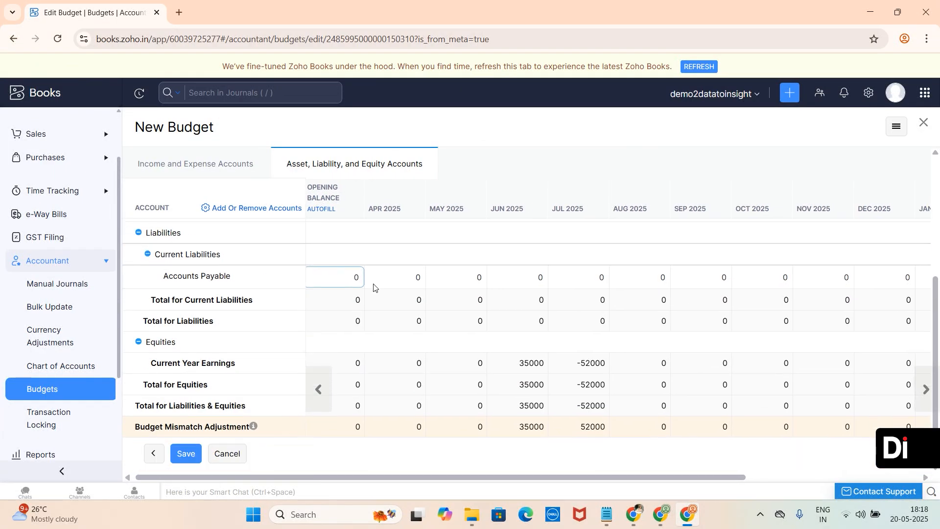
{"action": "left_click", "coordinate": [511, 280]}
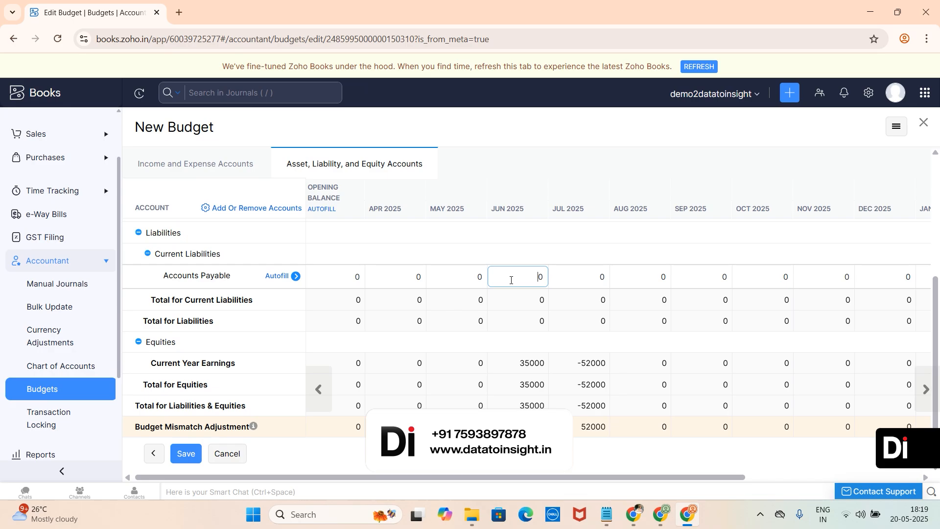
{"action": "type", "text": "500000"}
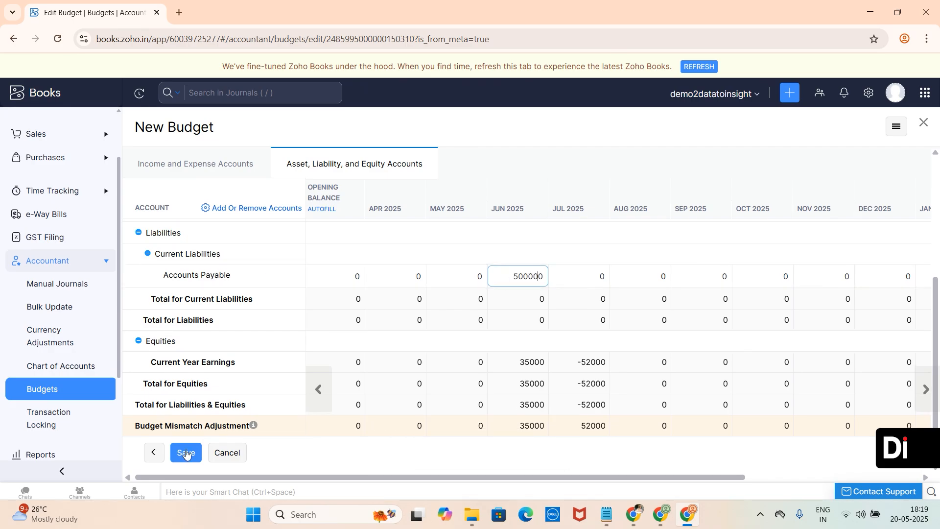
{"action": "left_click", "coordinate": [298, 468]}
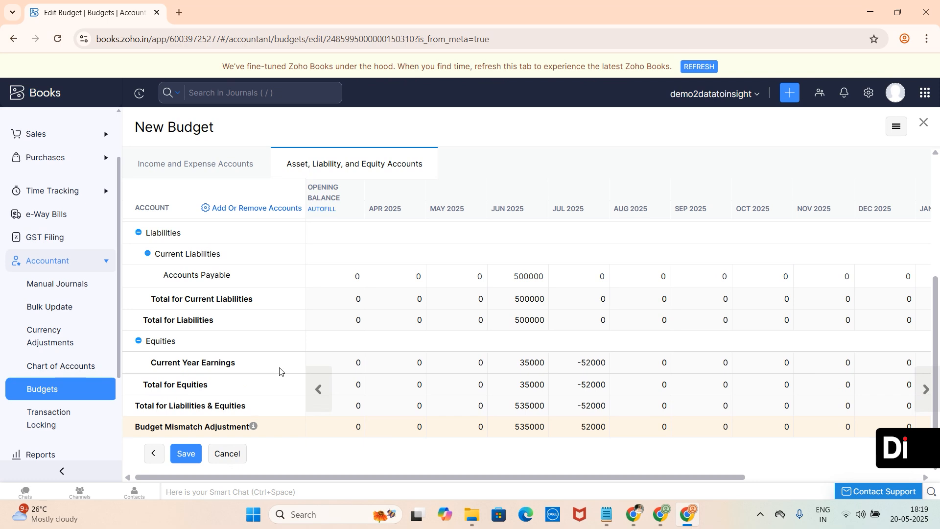
- Save the Sales target budget
{"action": "scroll", "coordinate": [280, 370], "scroll_direction": "down", "scroll_amount": 1}
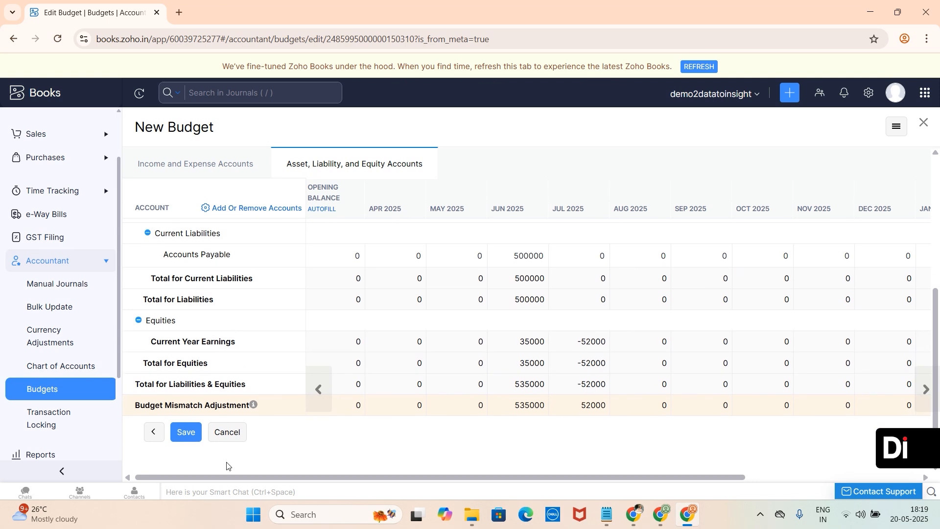
{"action": "left_click", "coordinate": [185, 440]}
{"action": "left_click", "coordinate": [360, 200]}
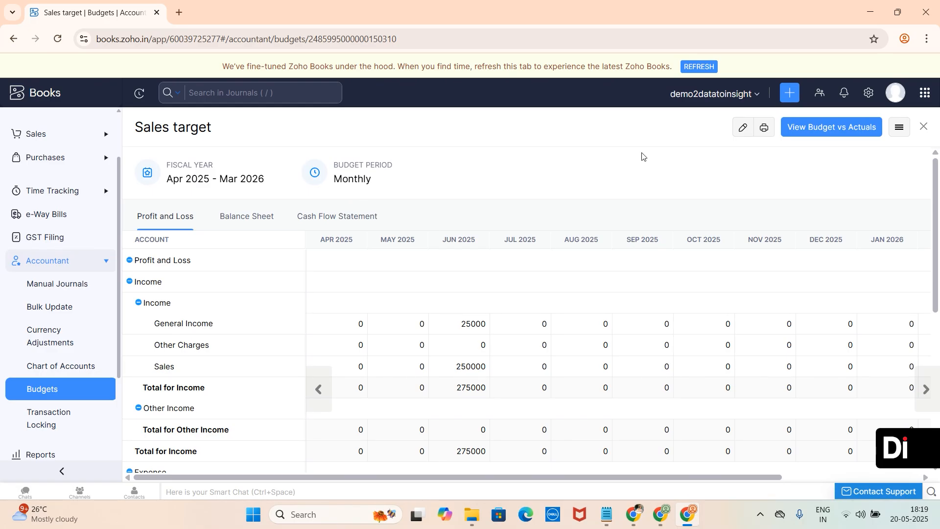
- Open the Budget vs Actuals report for the budget and review its budget, actual and over-budget columns
{"action": "left_click", "coordinate": [833, 126]}
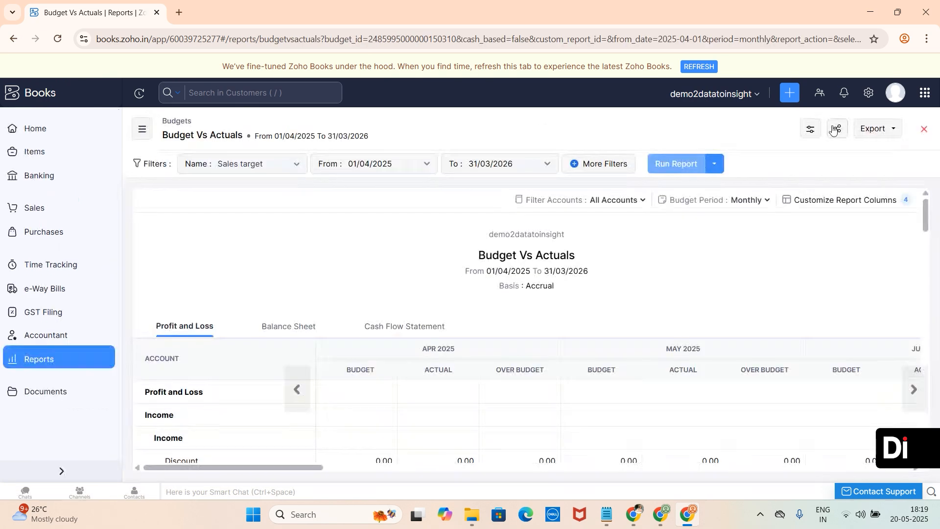
{"action": "scroll", "coordinate": [450, 306], "scroll_direction": "down", "scroll_amount": 3}
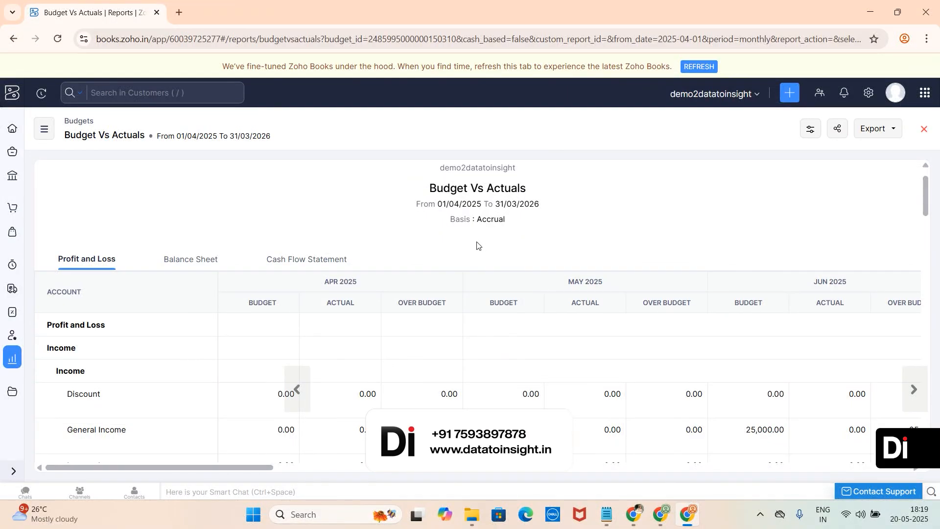
{"action": "scroll", "coordinate": [478, 245], "scroll_direction": "down", "scroll_amount": 3}
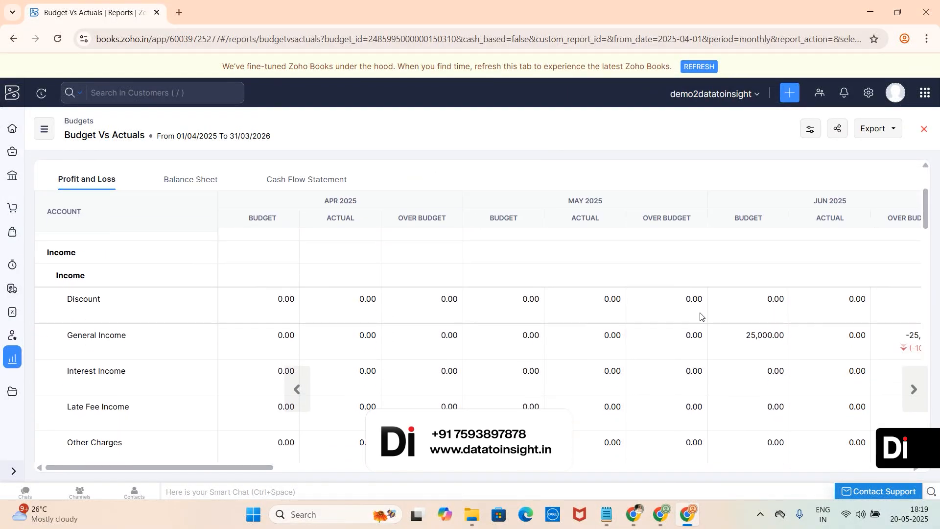
{"action": "scroll", "coordinate": [701, 315], "scroll_direction": "right", "scroll_amount": 4}
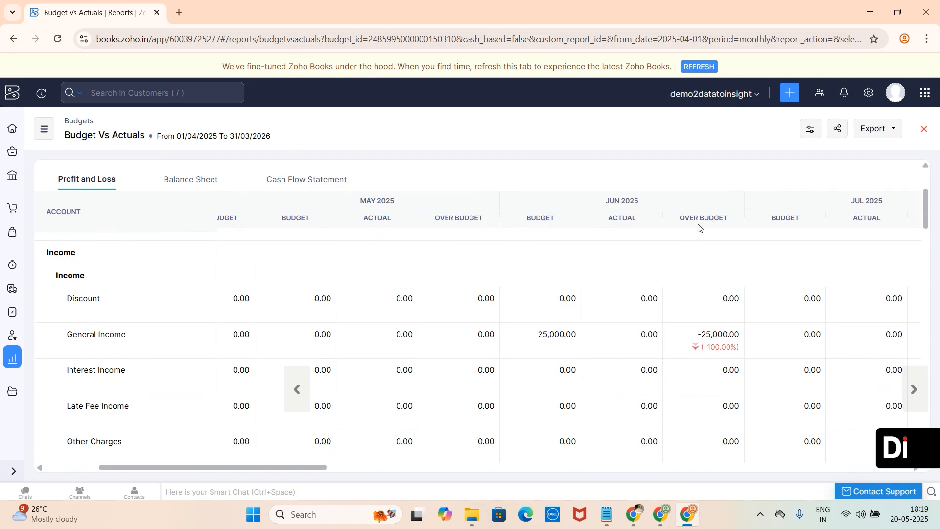
{"action": "left_click_drag", "start_coordinate": [668, 225], "coordinate": [780, 221]}
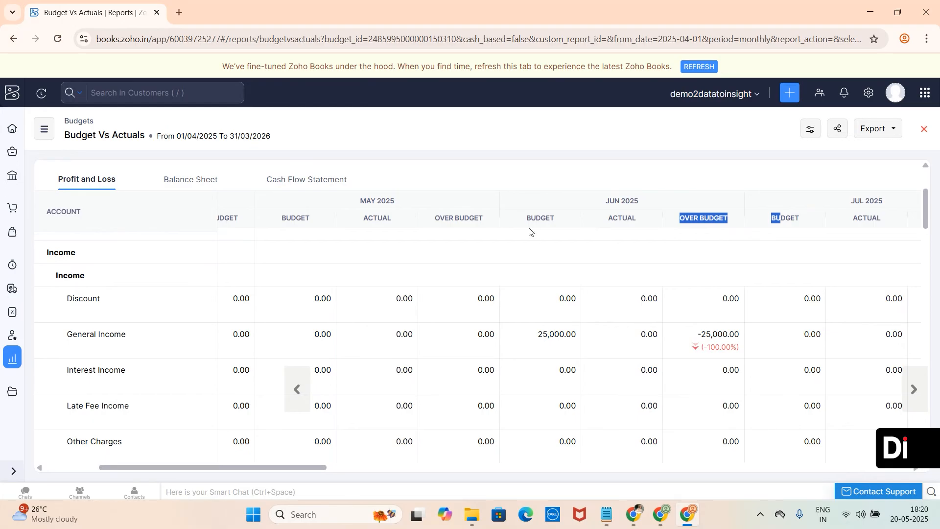
{"action": "scroll", "coordinate": [704, 349], "scroll_direction": "down", "scroll_amount": 1}
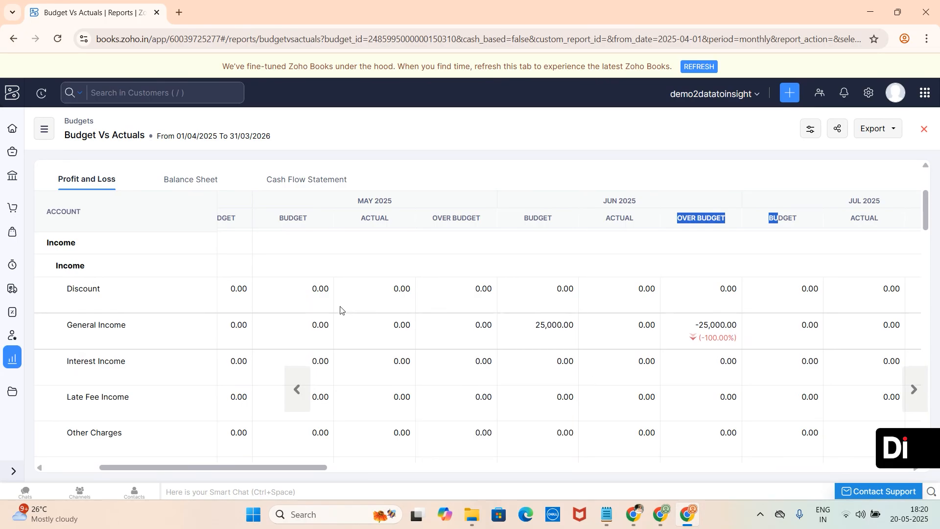
{"action": "left_click", "coordinate": [12, 336]}
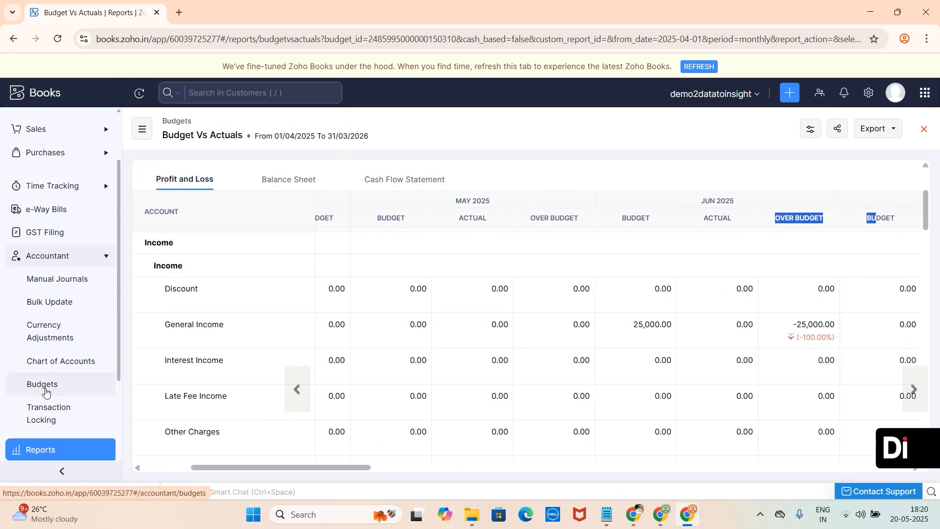
{"action": "left_click", "coordinate": [45, 390]}
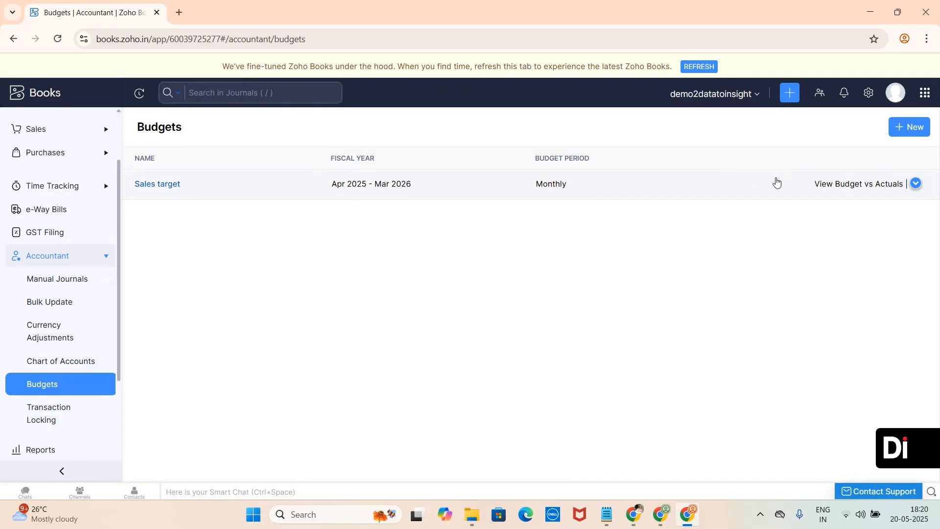
{"action": "left_click", "coordinate": [916, 184]}
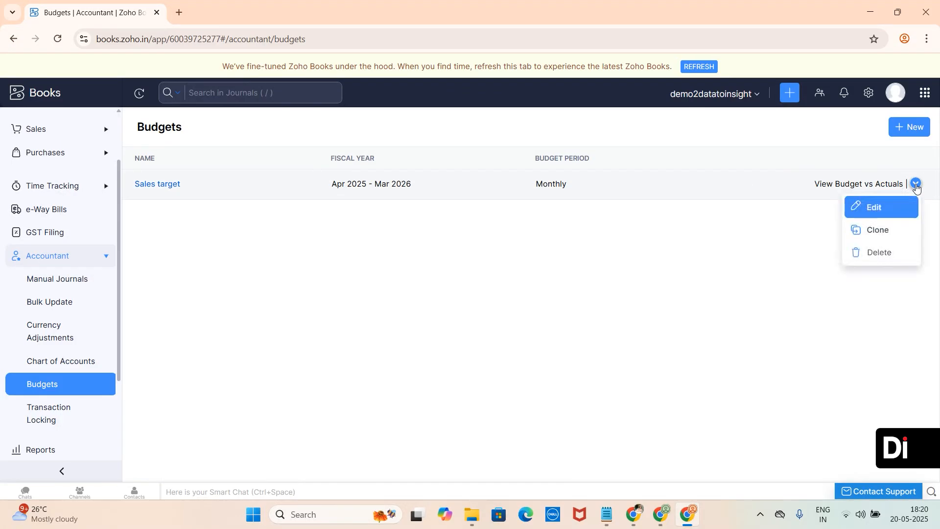
{"action": "left_click", "coordinate": [878, 210]}
{"action": "scroll", "coordinate": [877, 208], "scroll_direction": "down", "scroll_amount": 10}
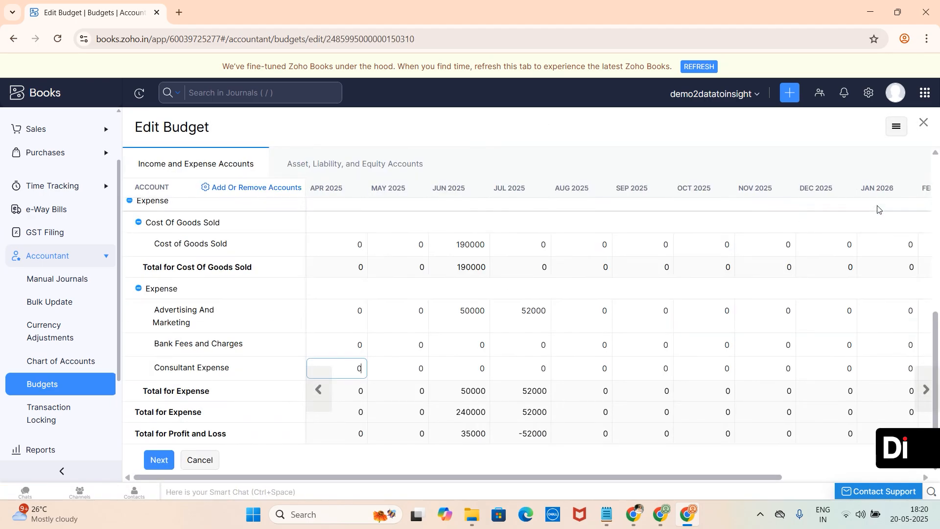
{"action": "left_click", "coordinate": [199, 459]}
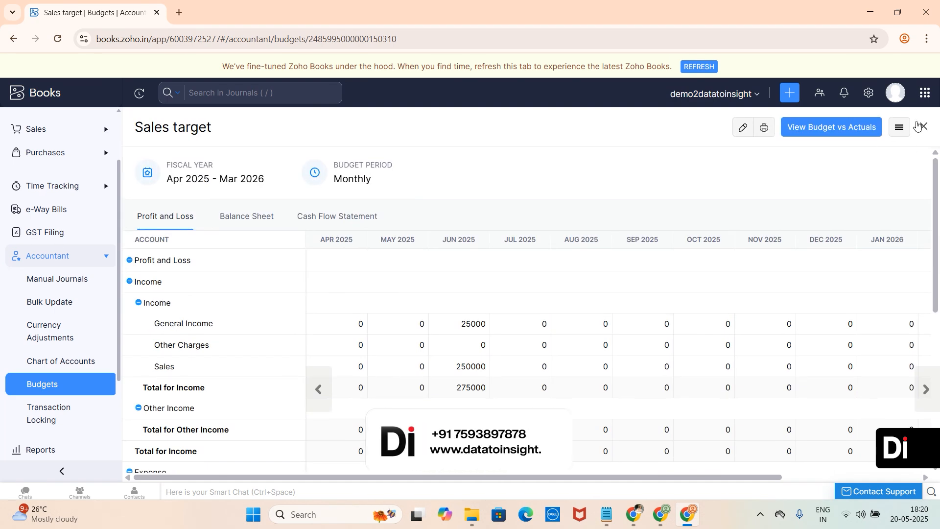
- Close the budget view and open the Sales target row's action options in the Budgets list
{"action": "left_click", "coordinate": [923, 126]}
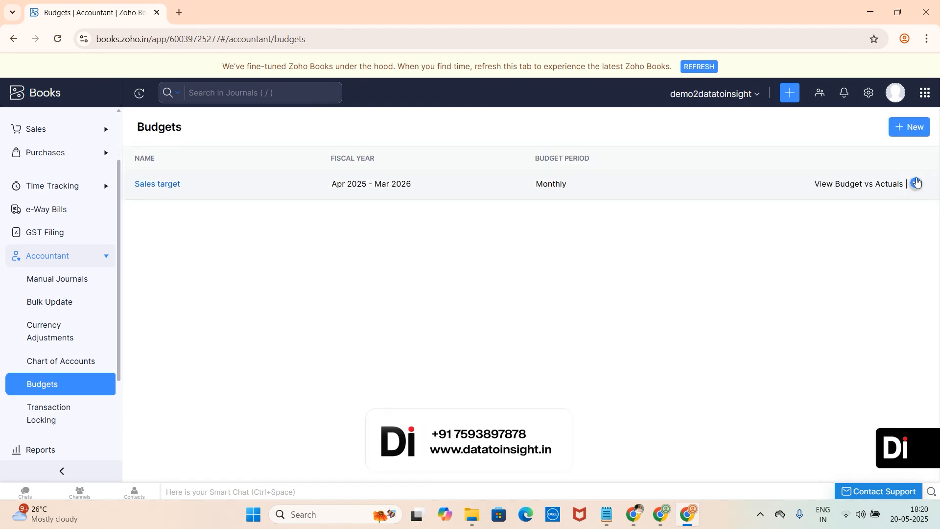
{"action": "left_click", "coordinate": [917, 187]}
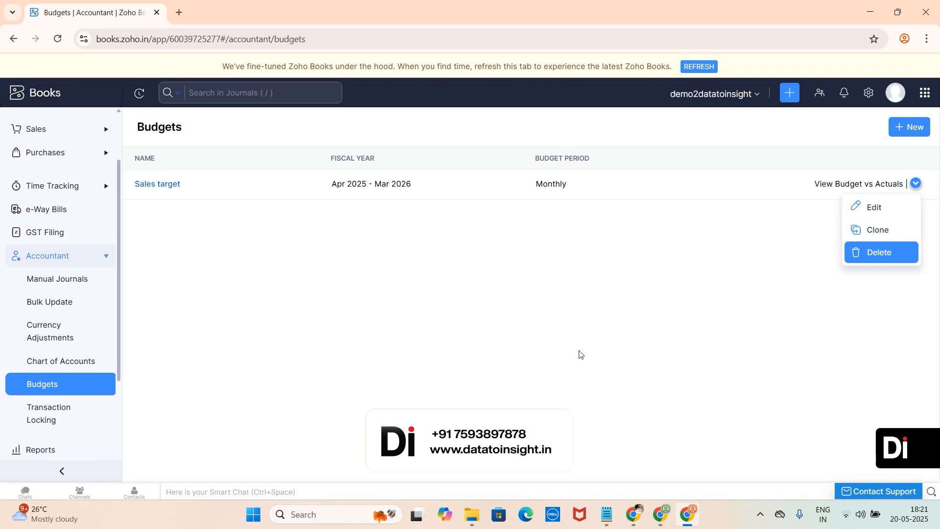
- Open the Sales target budget, review its account amounts, and return to the Budgets list
{"action": "left_click", "coordinate": [188, 185]}
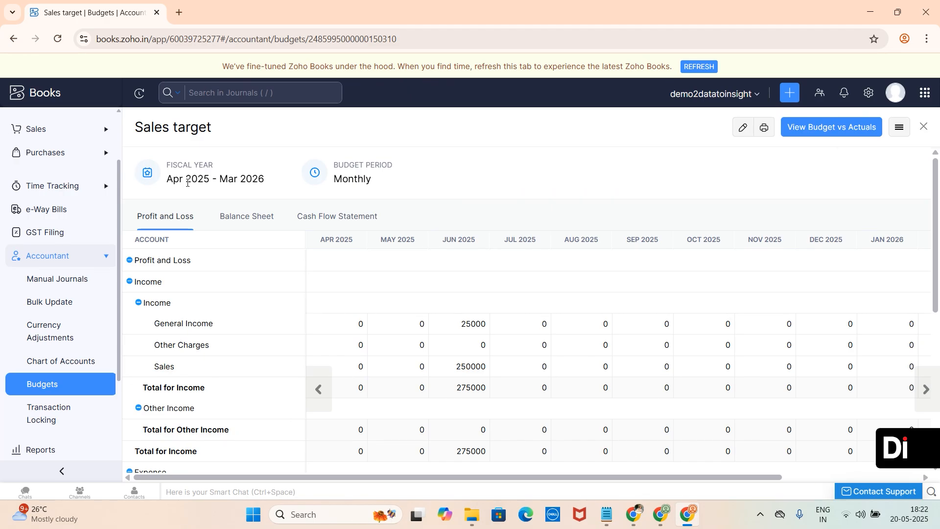
{"action": "scroll", "coordinate": [187, 183], "scroll_direction": "down", "scroll_amount": 5}
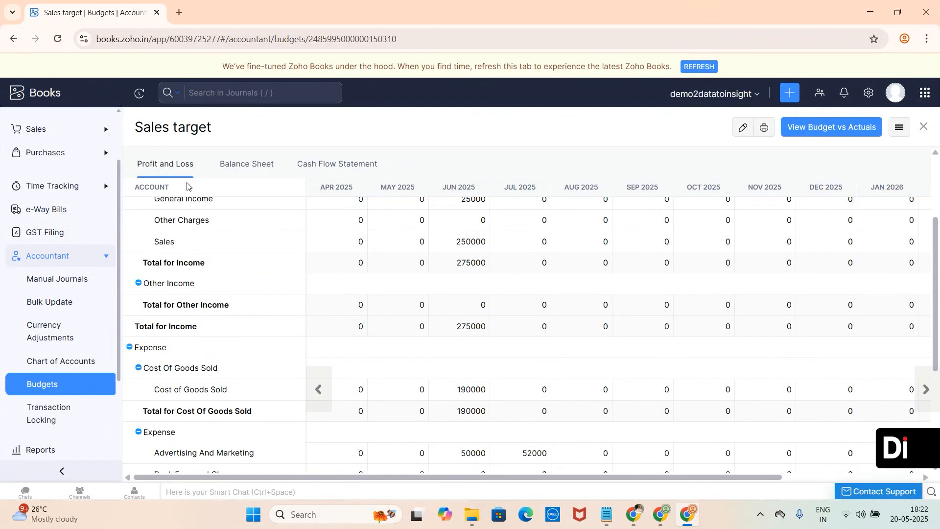
{"action": "left_click", "coordinate": [65, 395]}
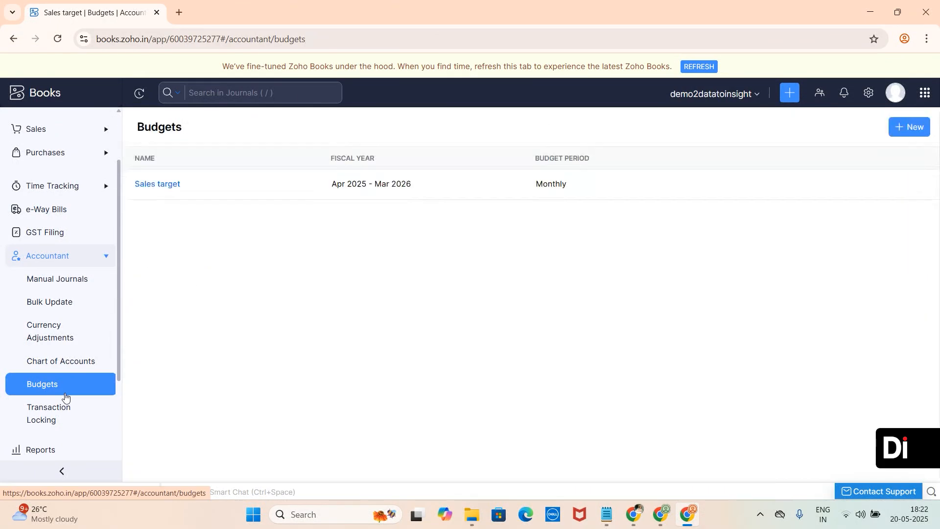